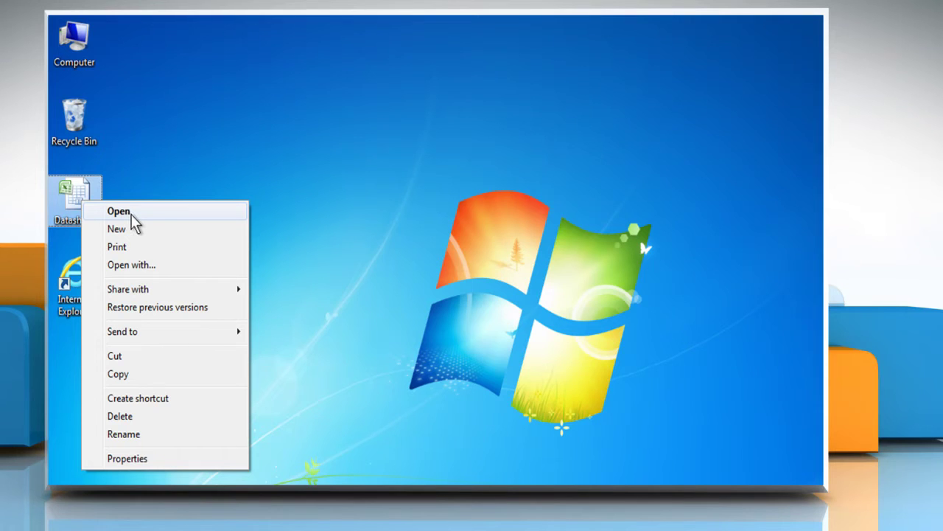
Open the Datasheet workbook from the desktop in Excel.
click(132, 214)
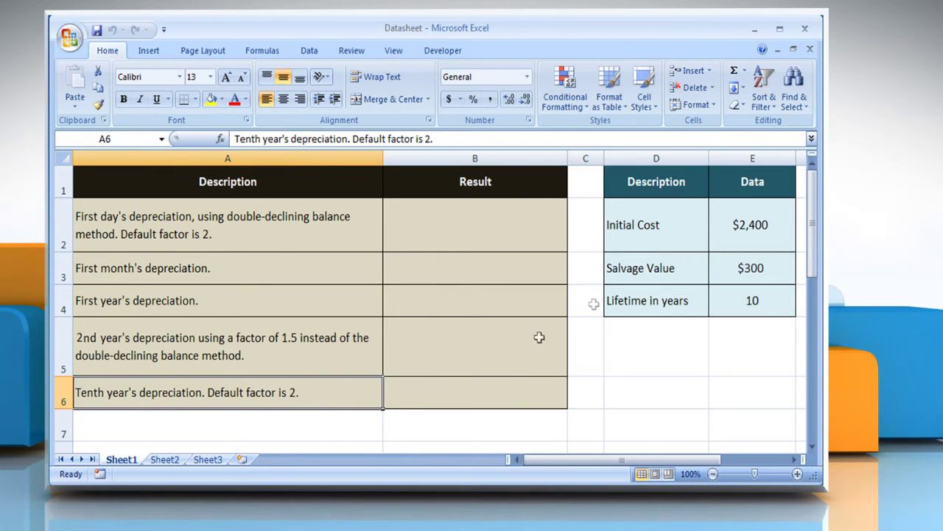
click(675, 236)
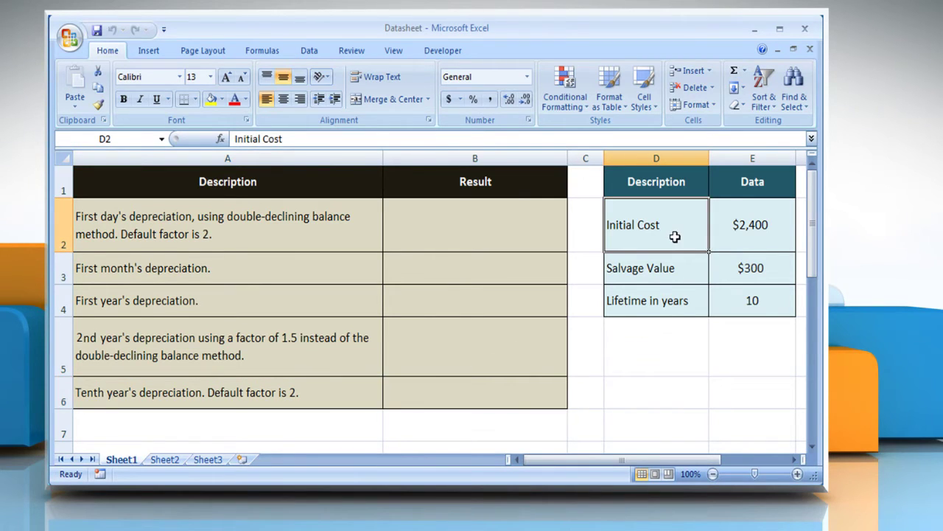
click(680, 269)
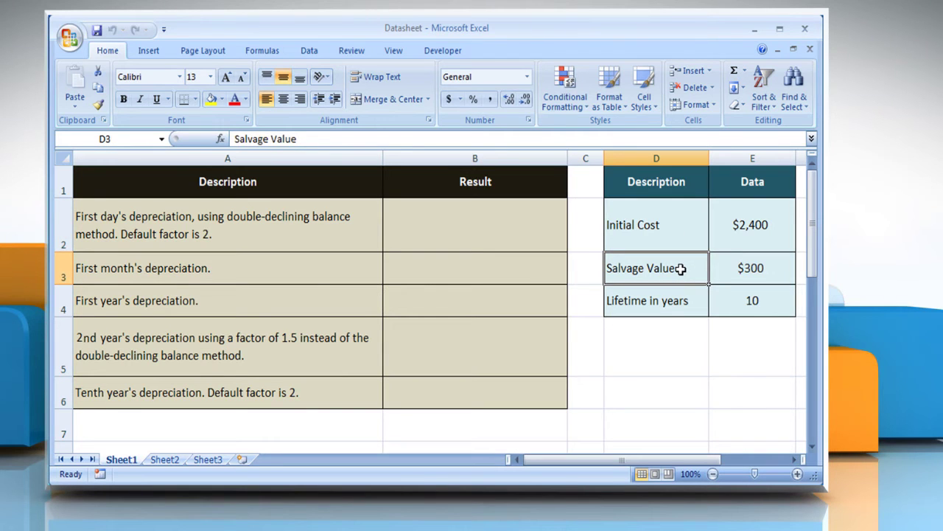
click(688, 301)
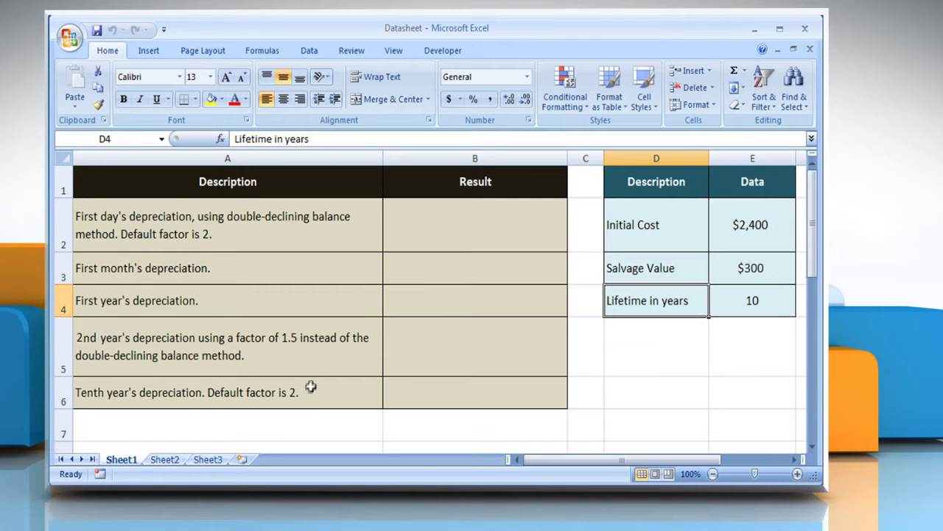
click(505, 235)
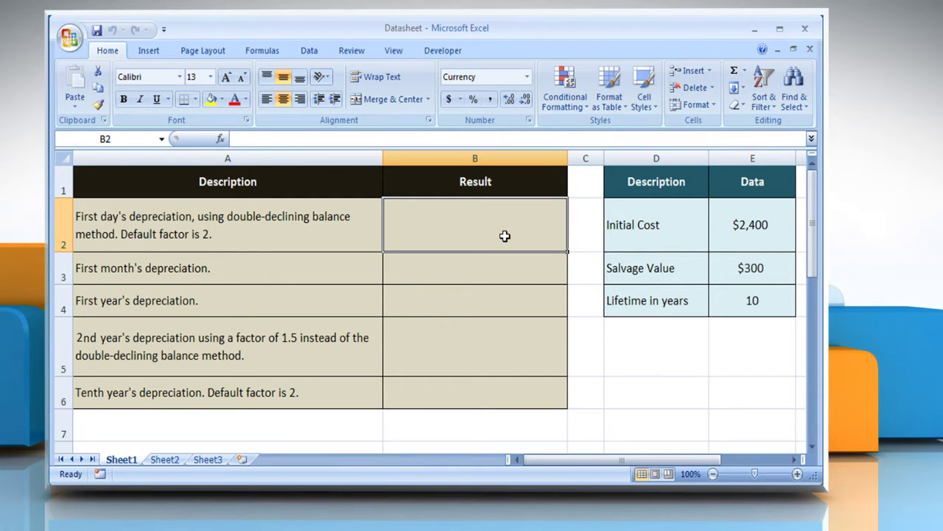
Enter =DDB(E2,E3,E4*365,1) in B2 to get the first day's depreciation of $1.32.
text(=DDB)
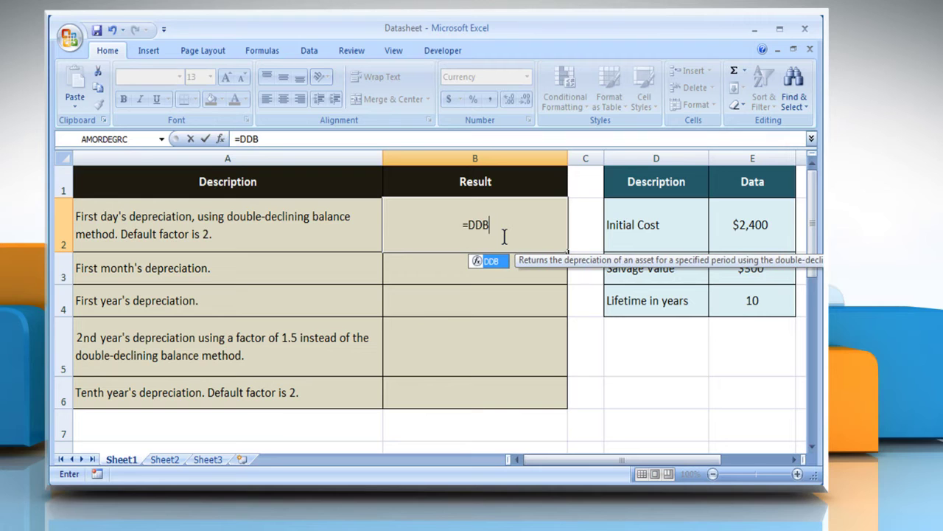
text(()
click(730, 235)
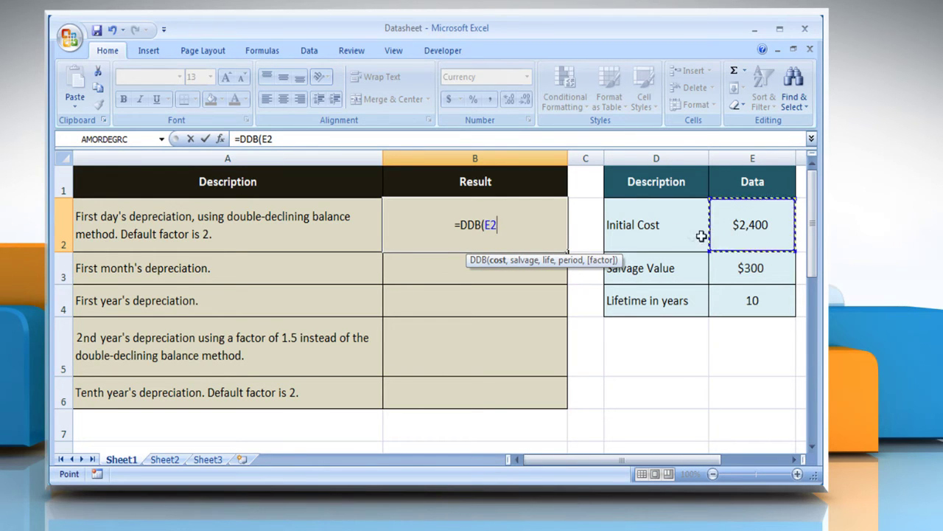
text(,)
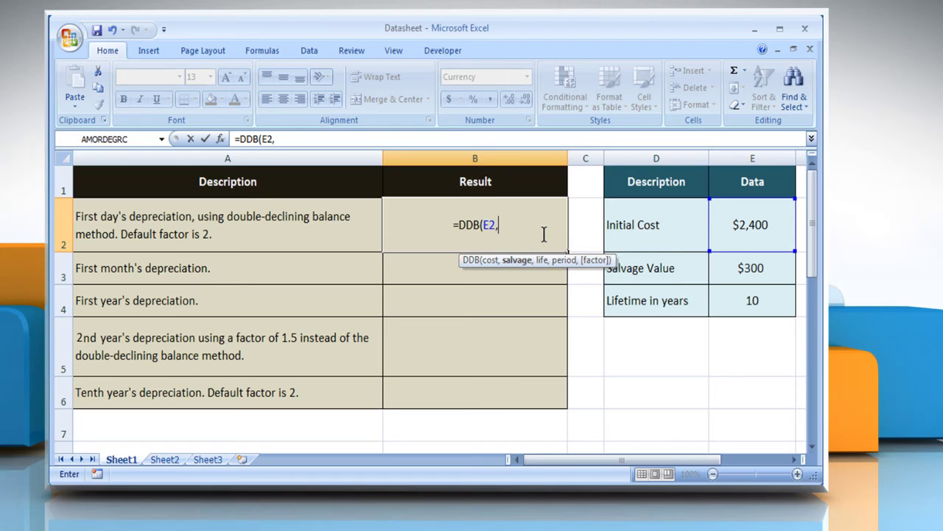
click(730, 273)
text(,)
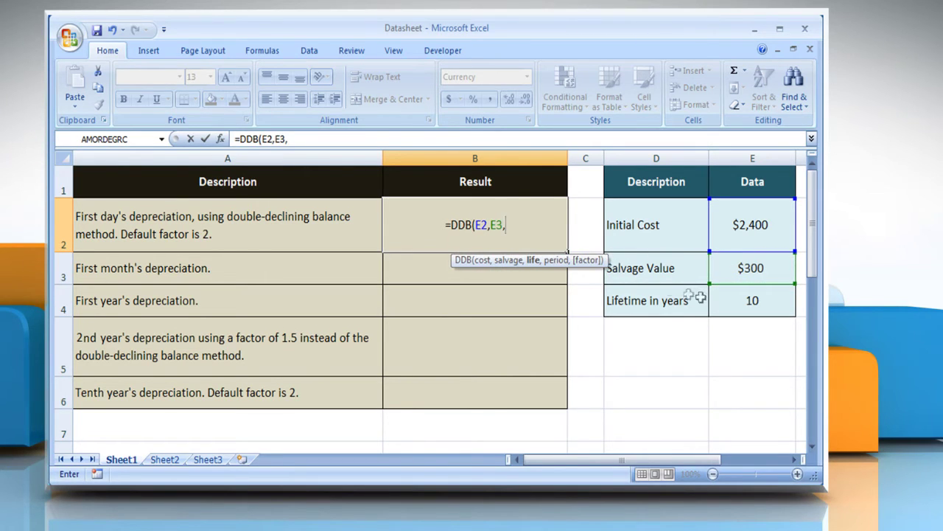
click(738, 305)
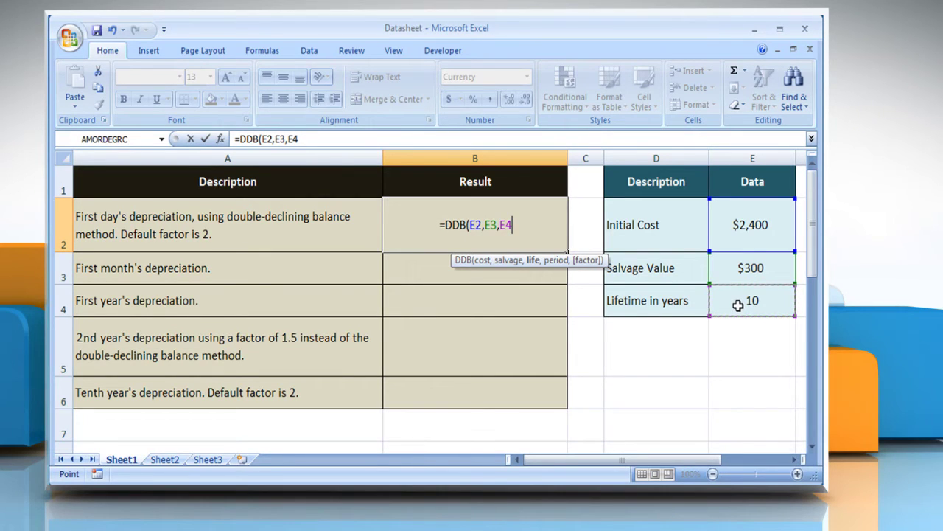
text(*365)
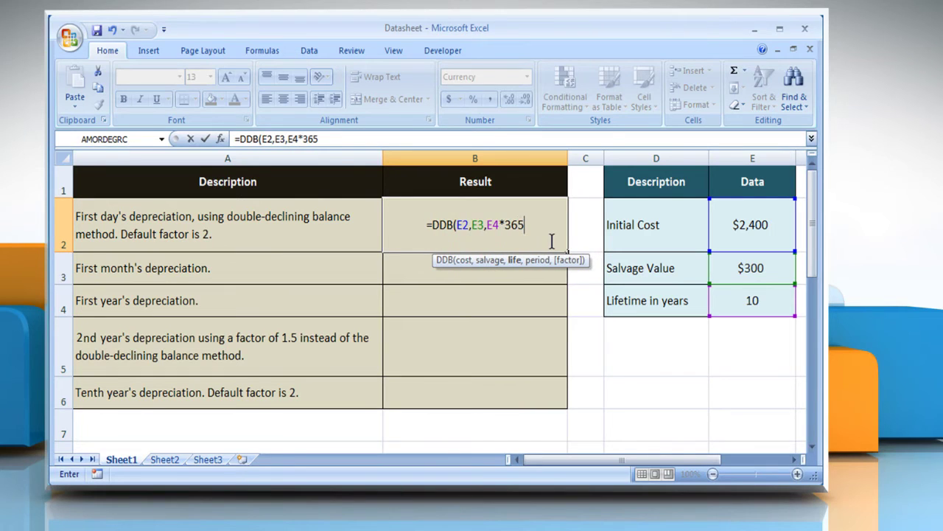
text(,)
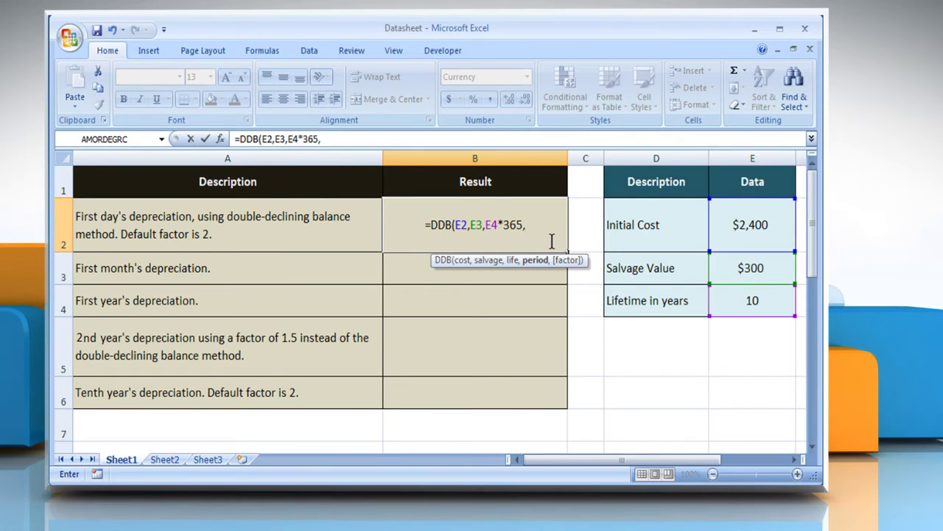
text(1)
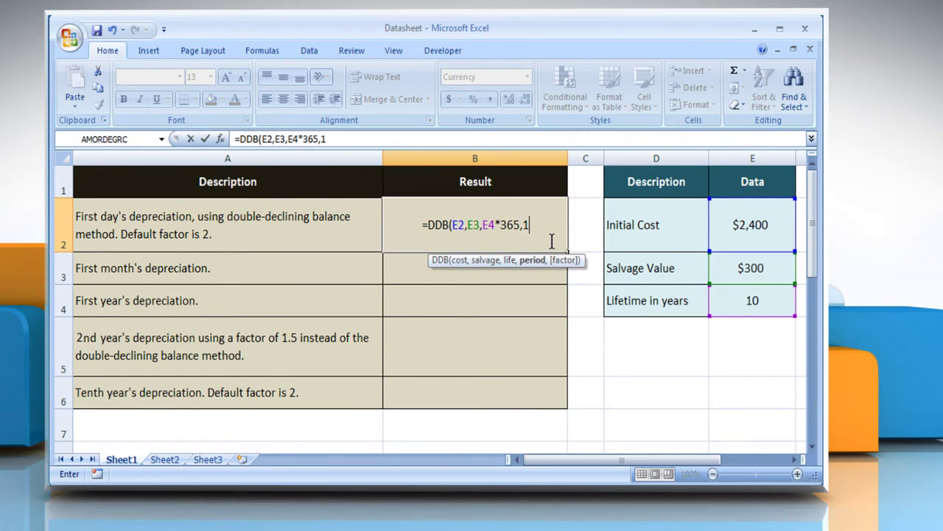
text())
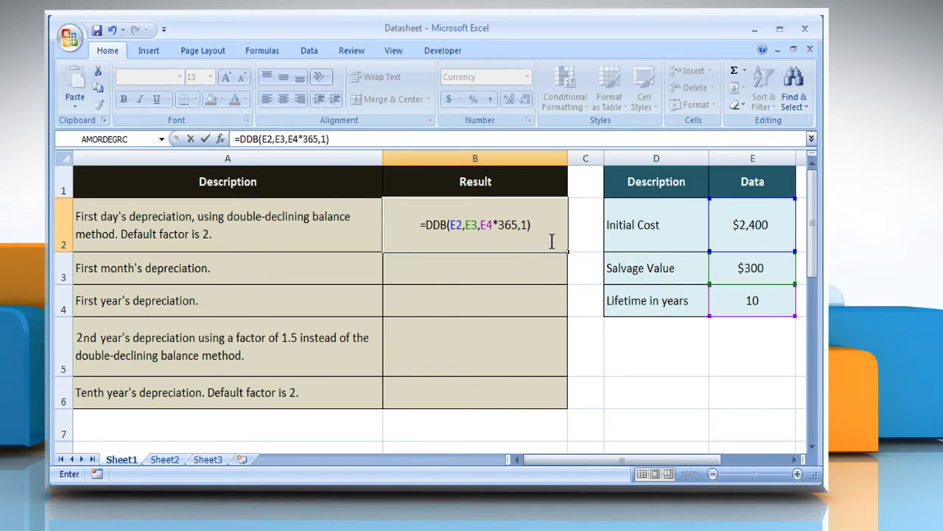
key(Return)
click(552, 240)
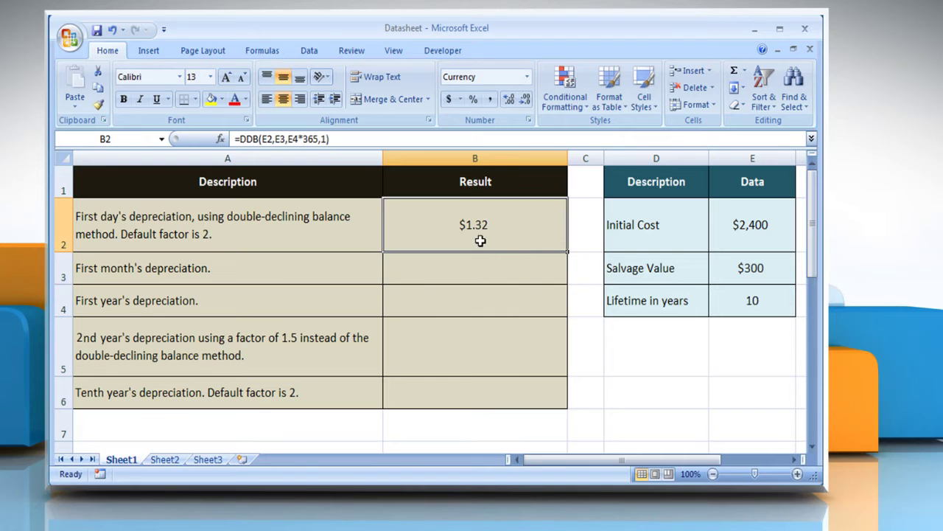
click(478, 270)
Enter =DDB(E2,E3,E4*12,1,2) in B3 for a first-month depreciation of $40.00.
click(318, 269)
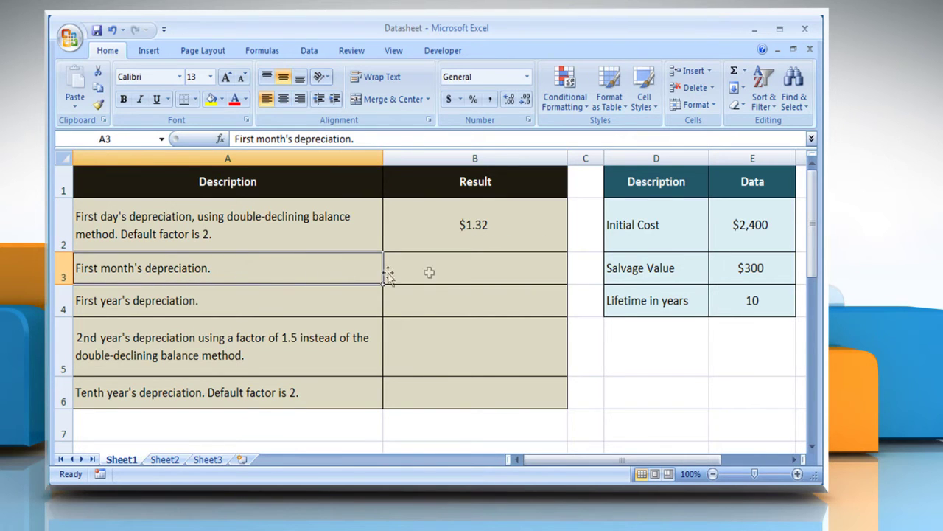
click(465, 271)
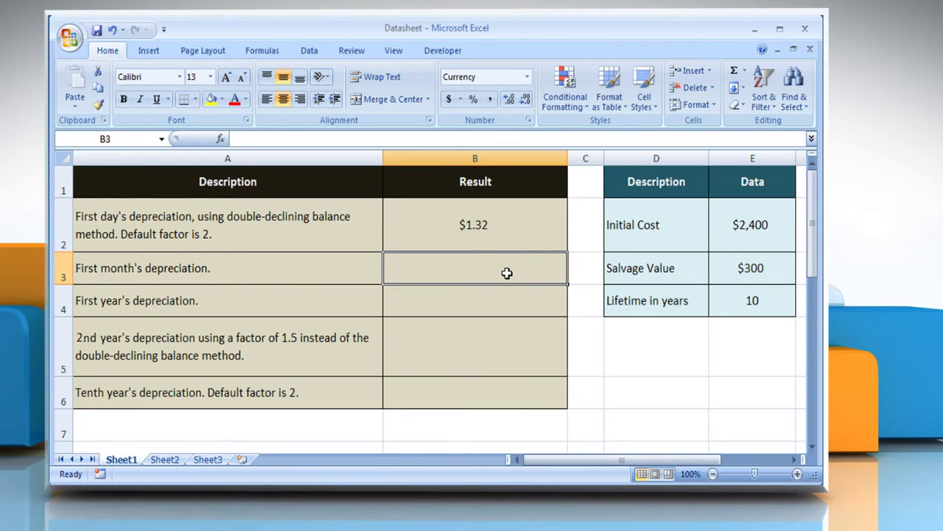
text(=DDB)
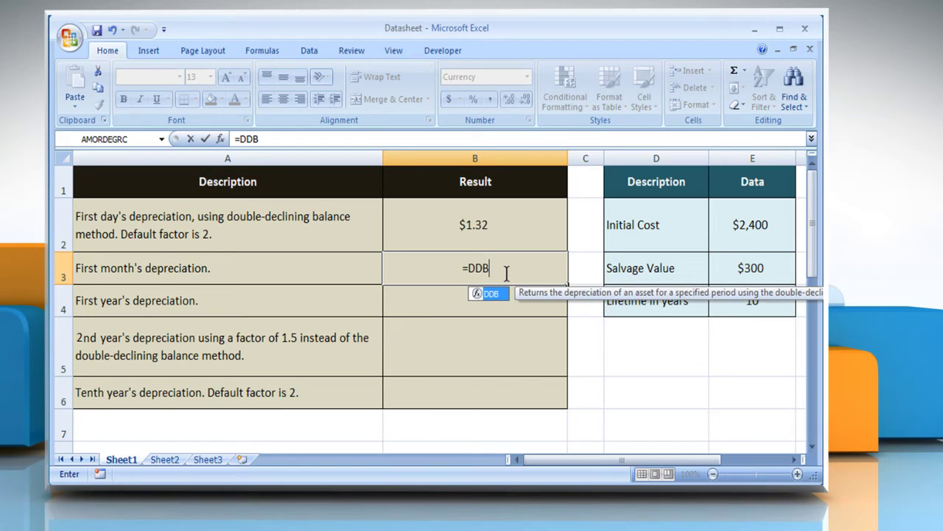
text(()
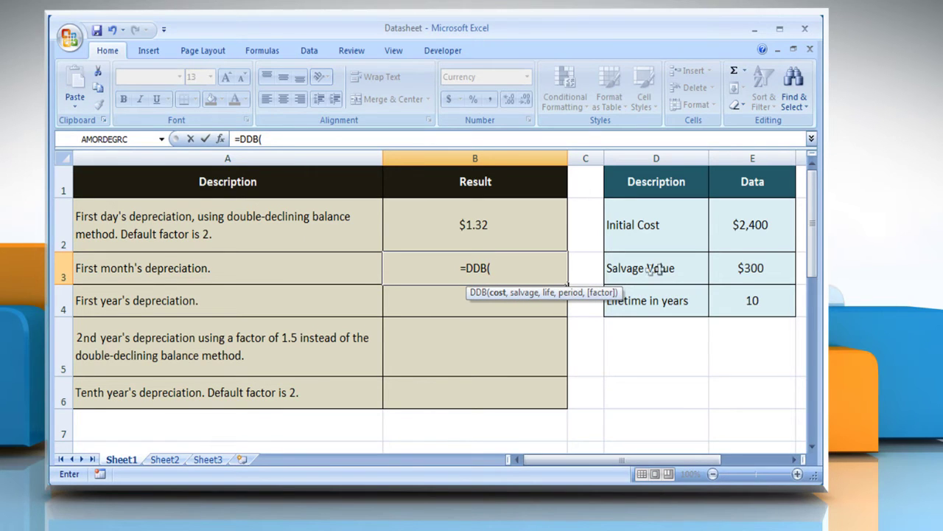
click(750, 245)
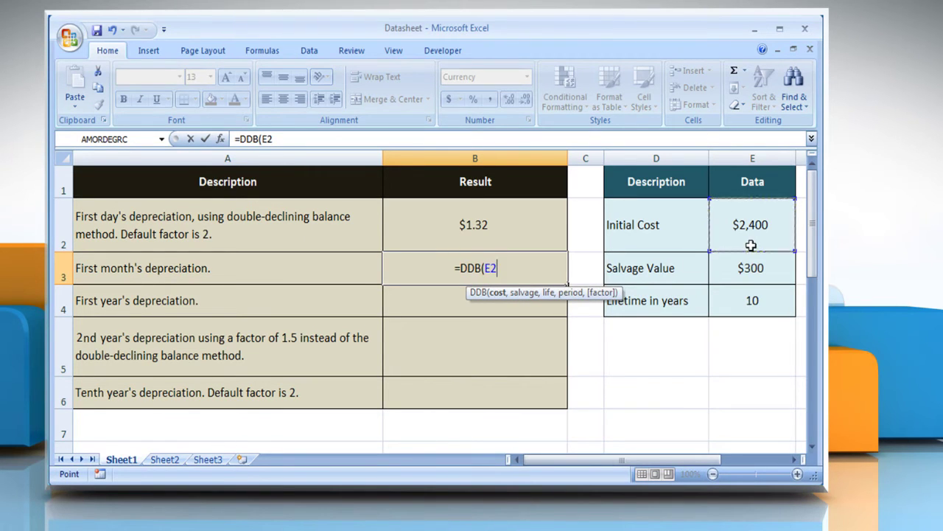
text(,)
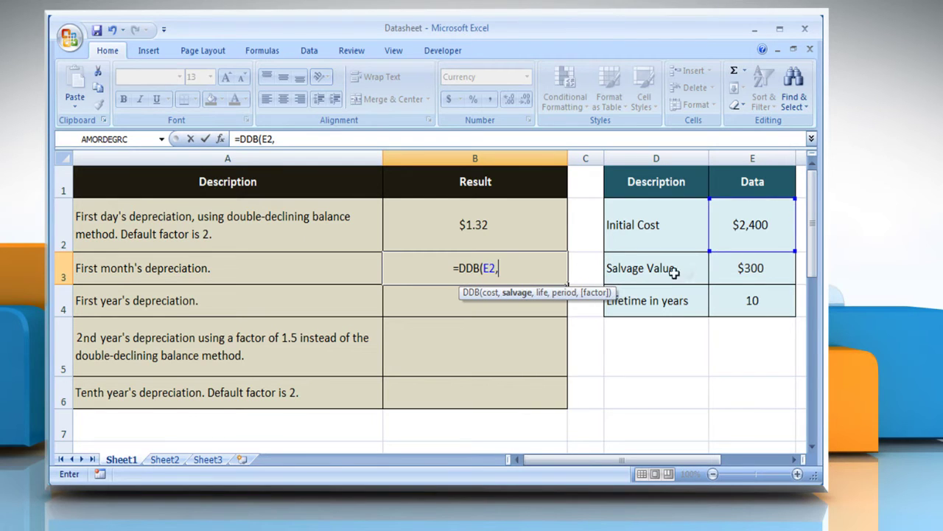
click(766, 274)
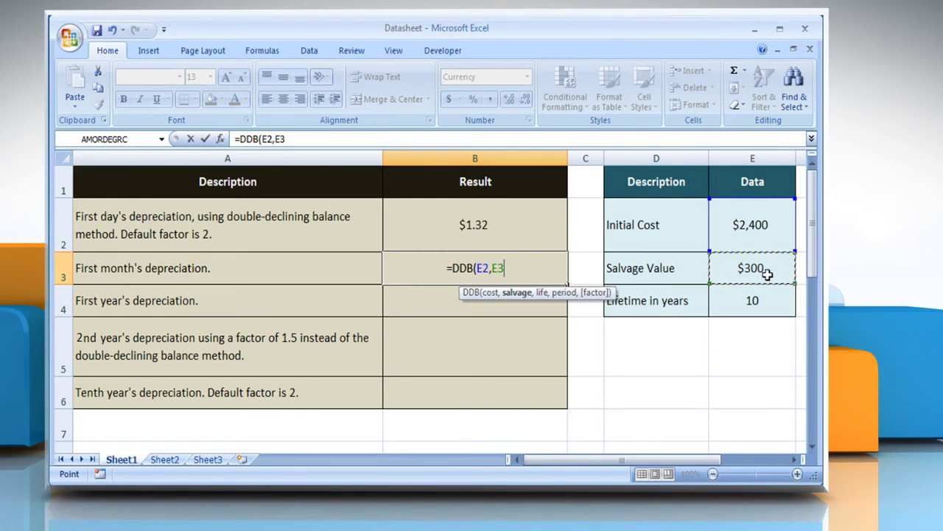
text(,)
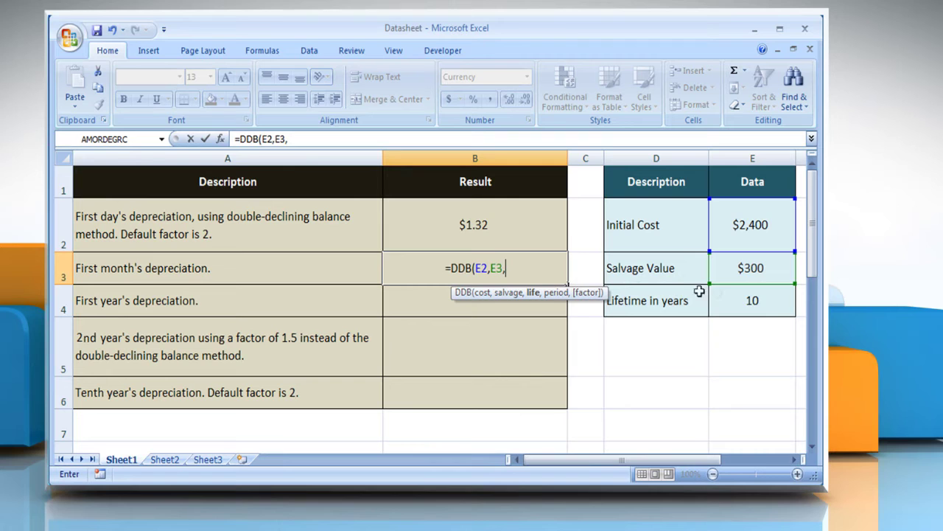
click(771, 307)
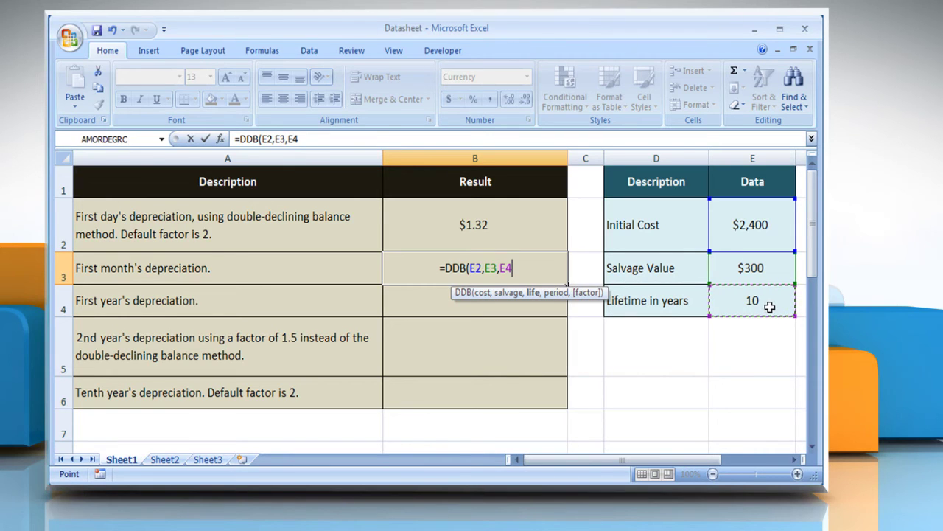
text(*12,1)
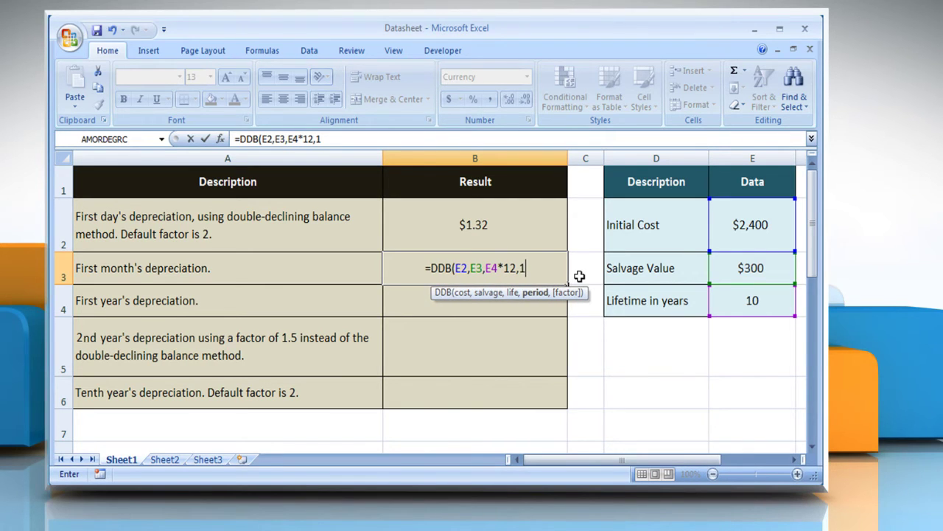
text(,)
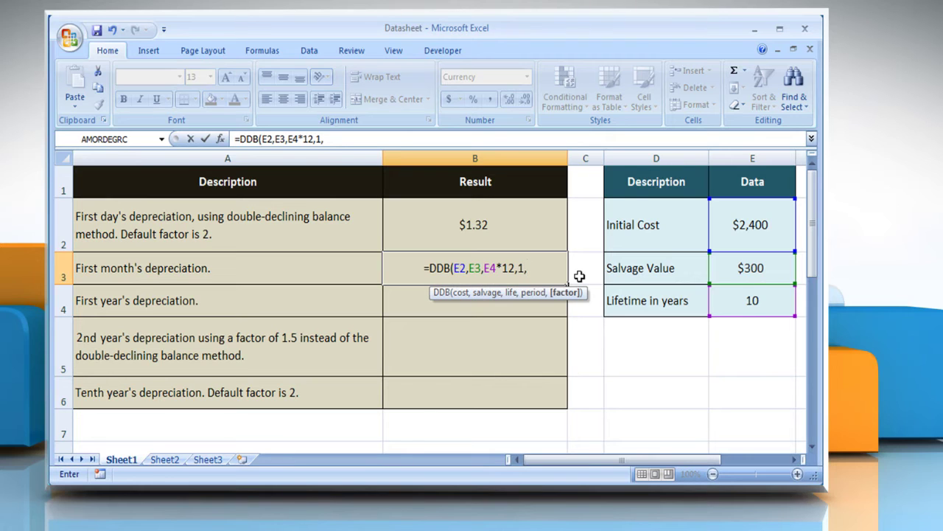
text(2)
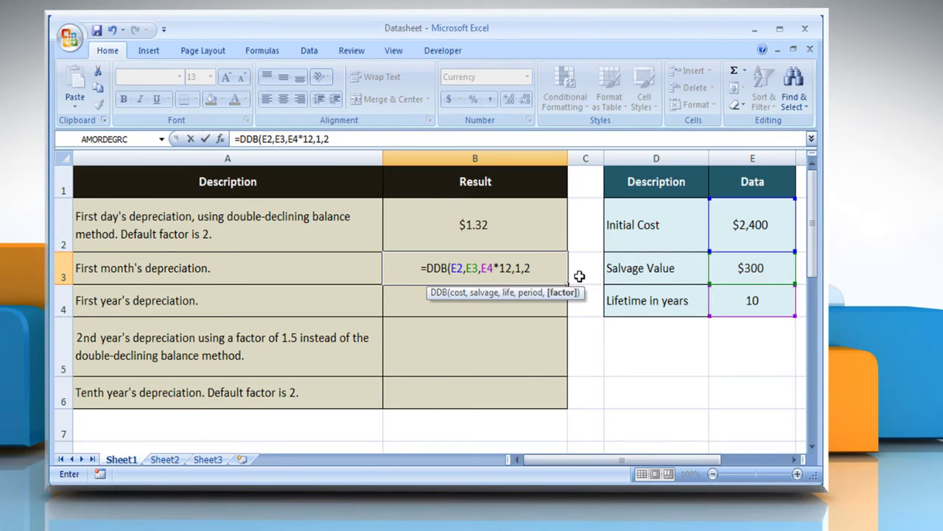
text())
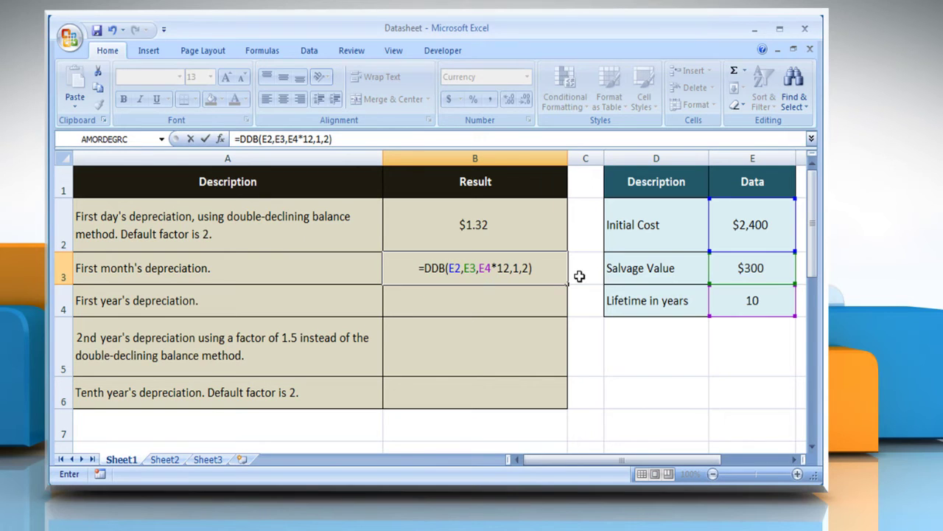
key(Return)
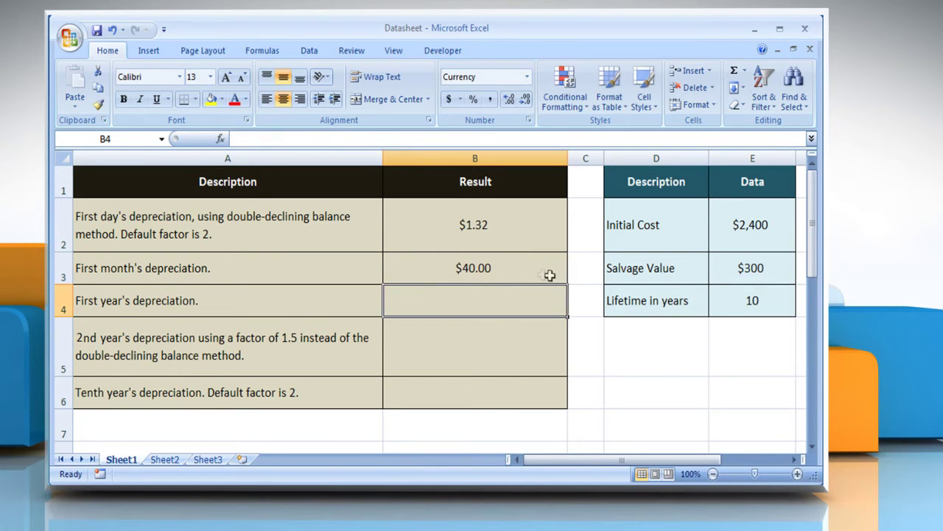
click(527, 275)
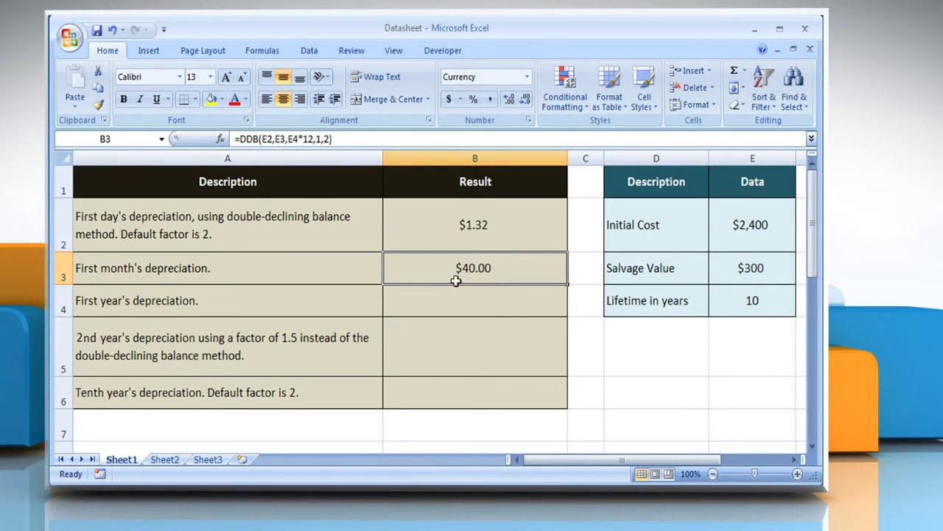
Enter =DDB(E2,E3,E4,1,2) in B4 for a first-year depreciation of $480.00.
click(352, 306)
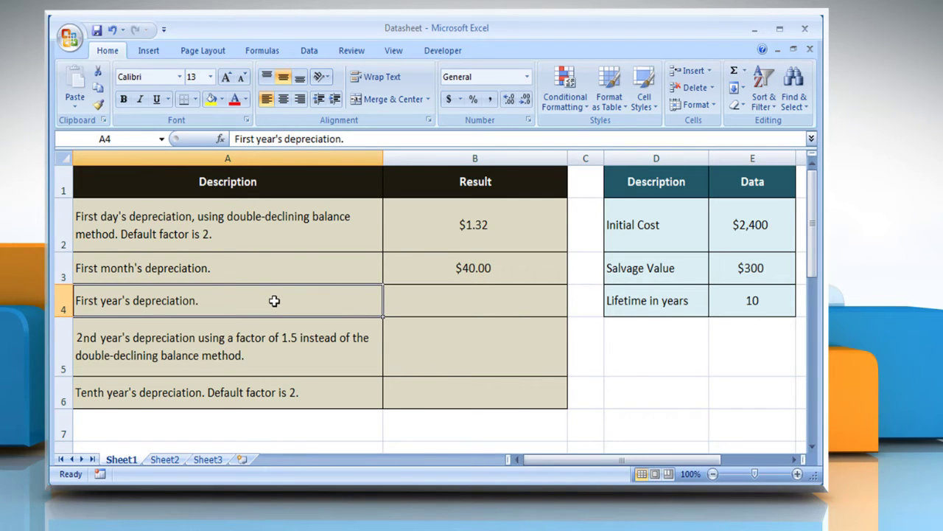
click(472, 308)
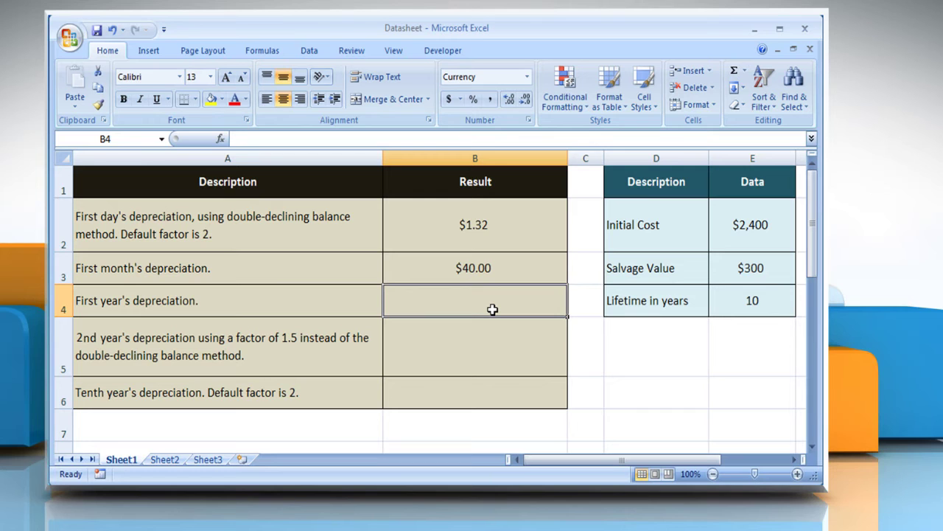
text(=D)
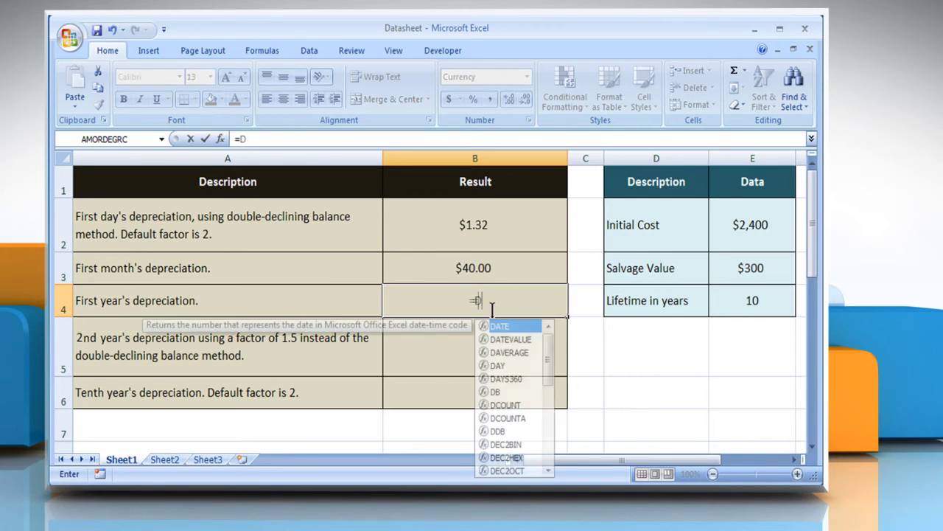
text(DB()
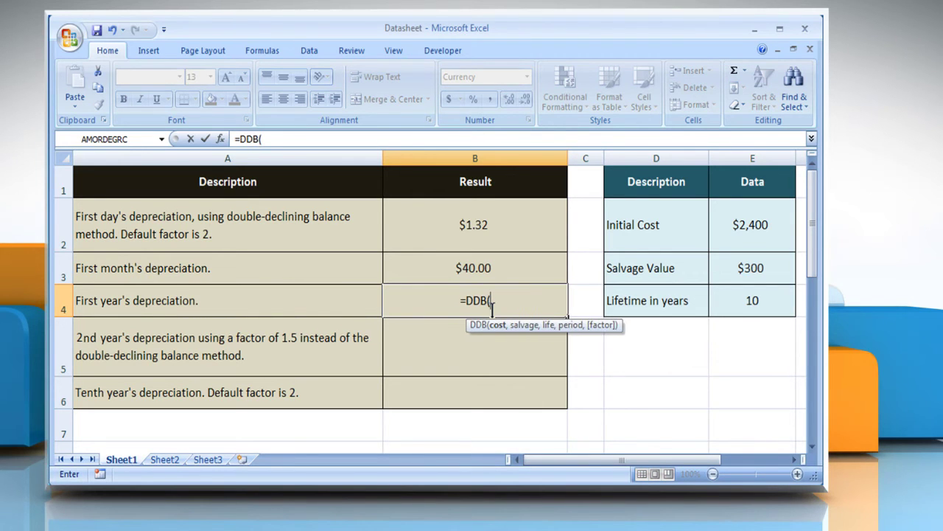
click(760, 240)
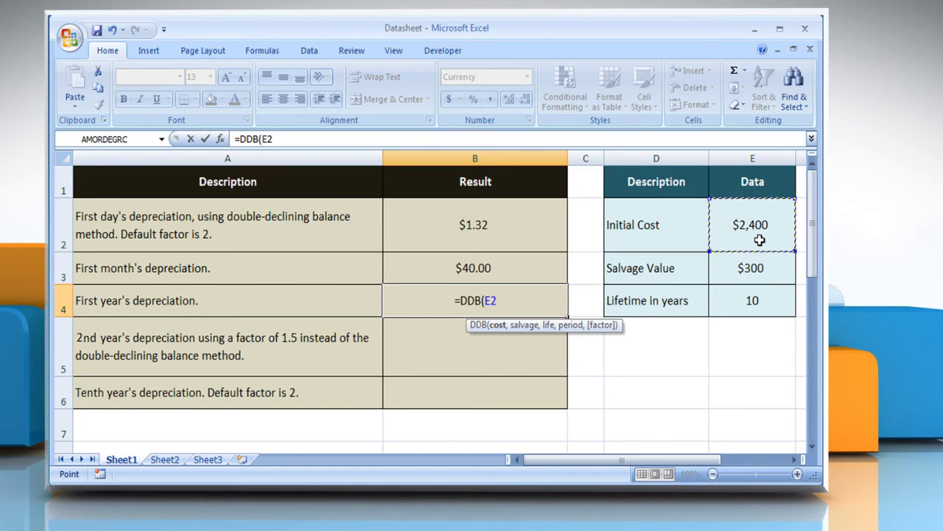
text(,)
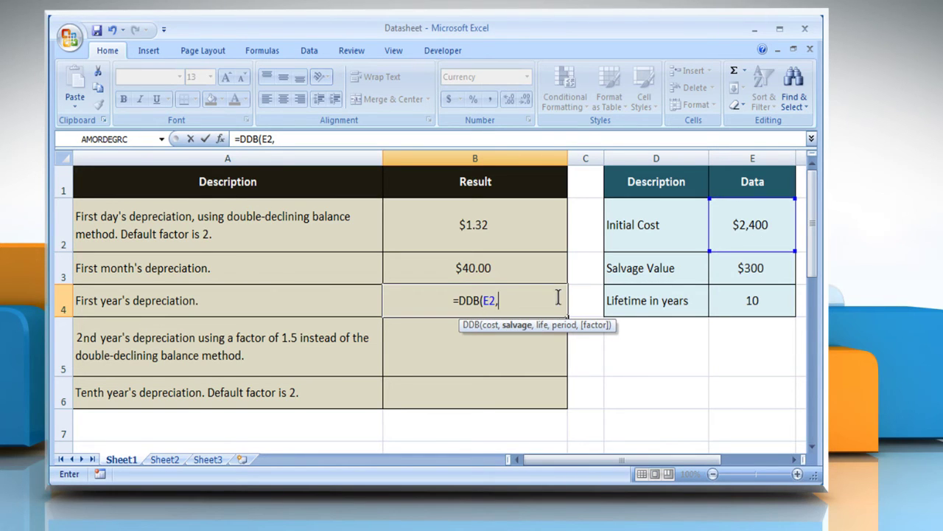
click(768, 275)
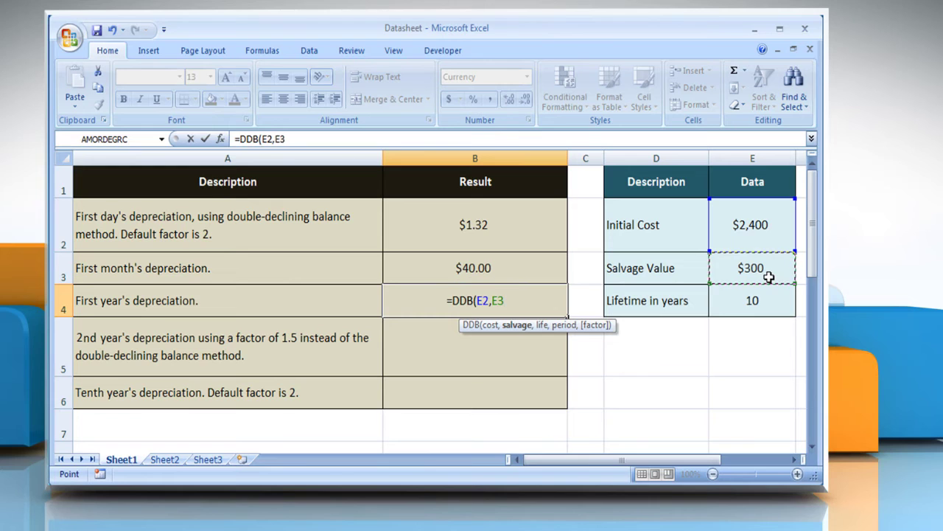
text(,)
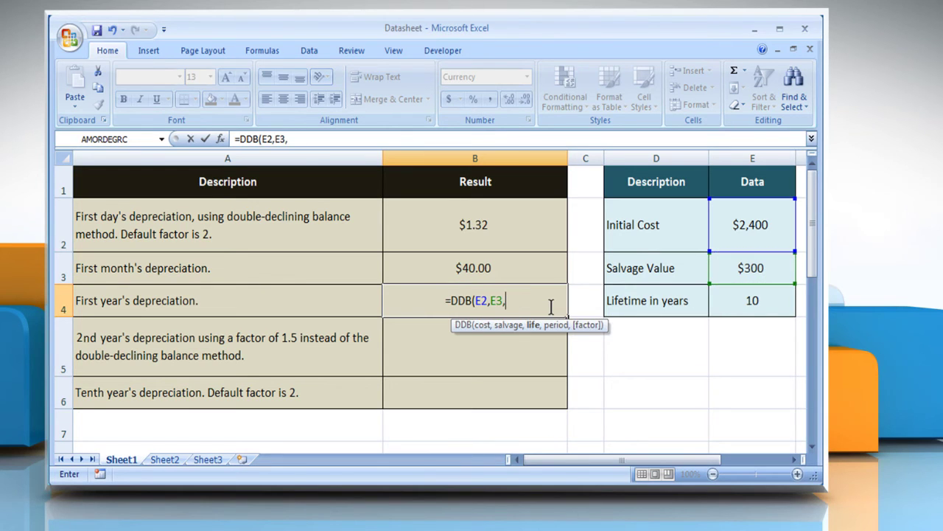
click(761, 308)
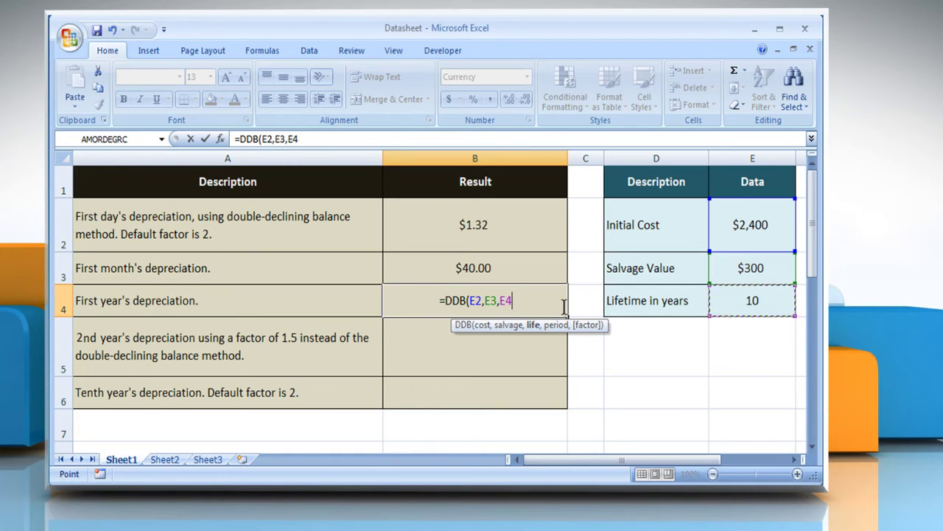
text(,1)
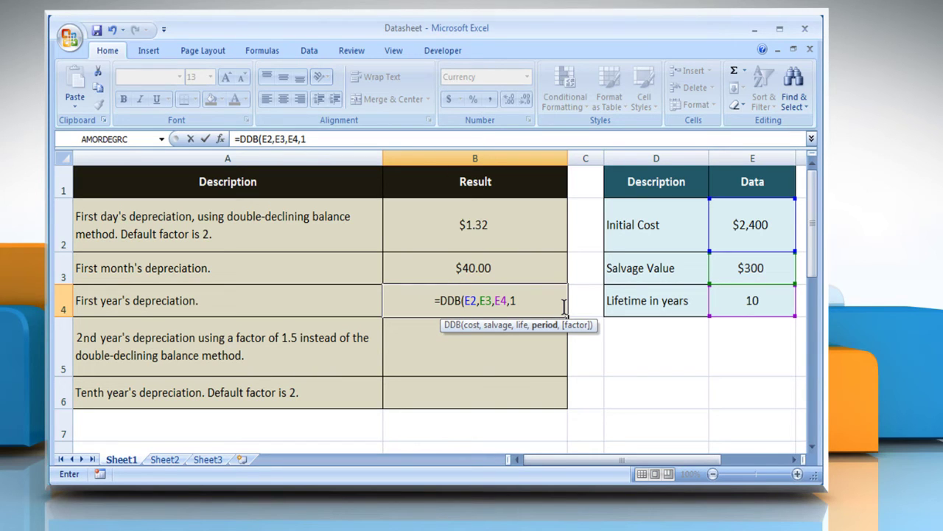
text(,)
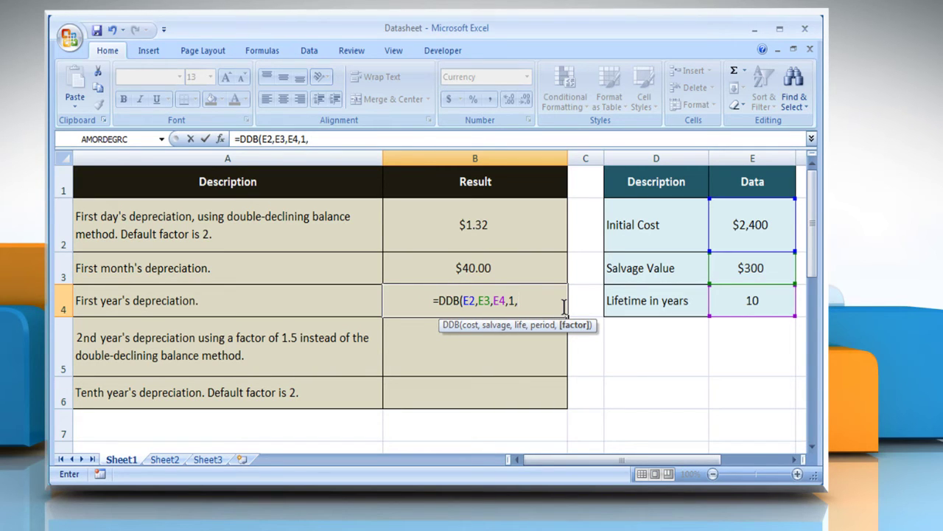
text(2)
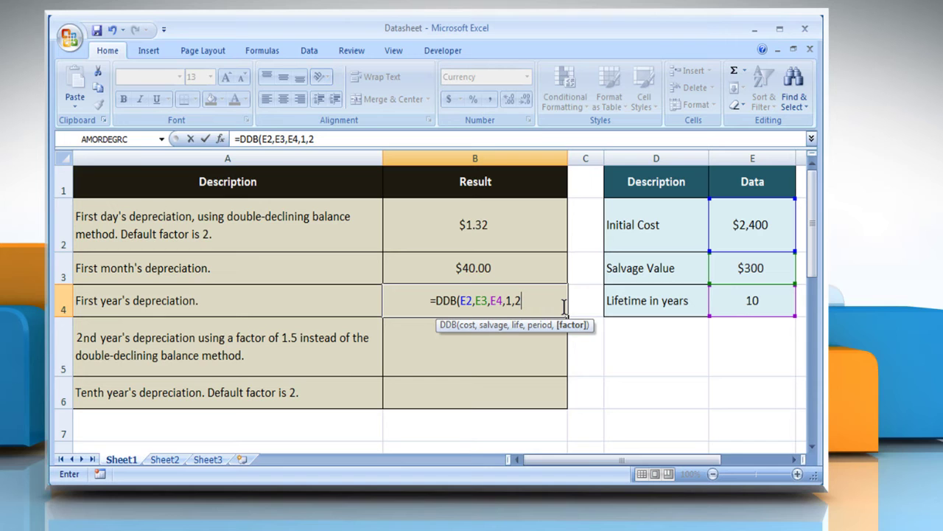
text())
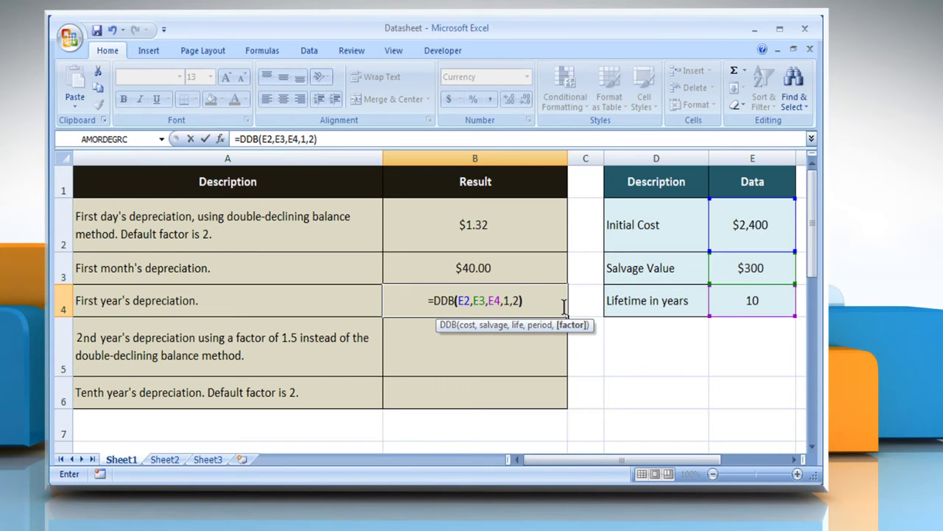
key(Return)
click(523, 302)
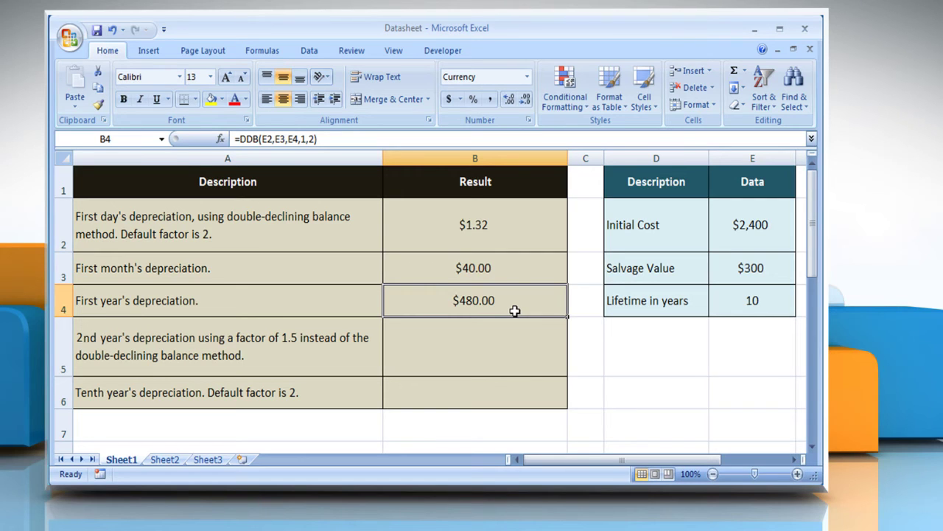
Enter =DDB(E2,E3,E4,2,1.5) in B5 for a second-year depreciation of $306.00.
click(545, 360)
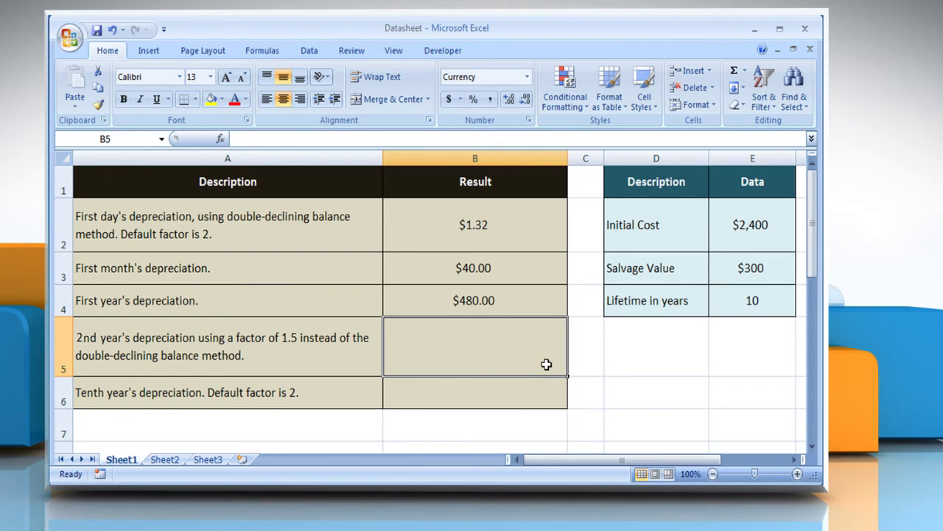
text(=)
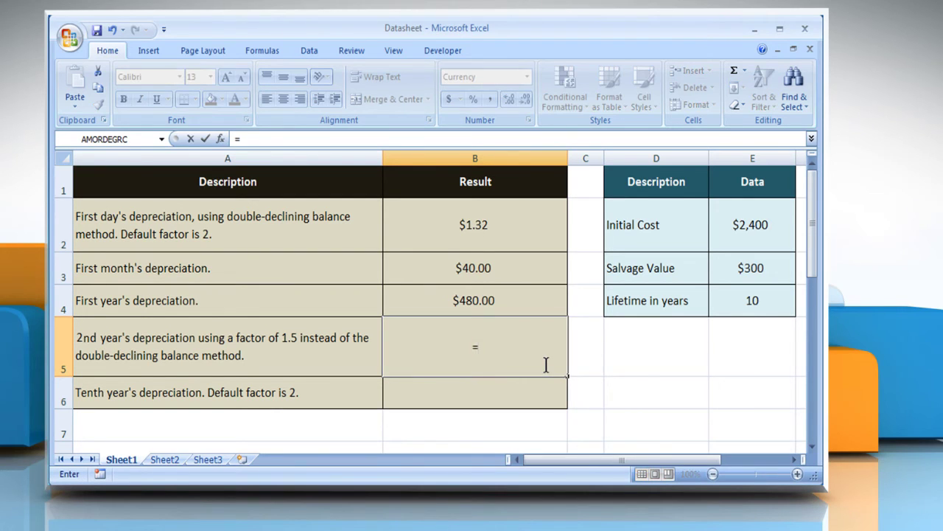
text(DDB()
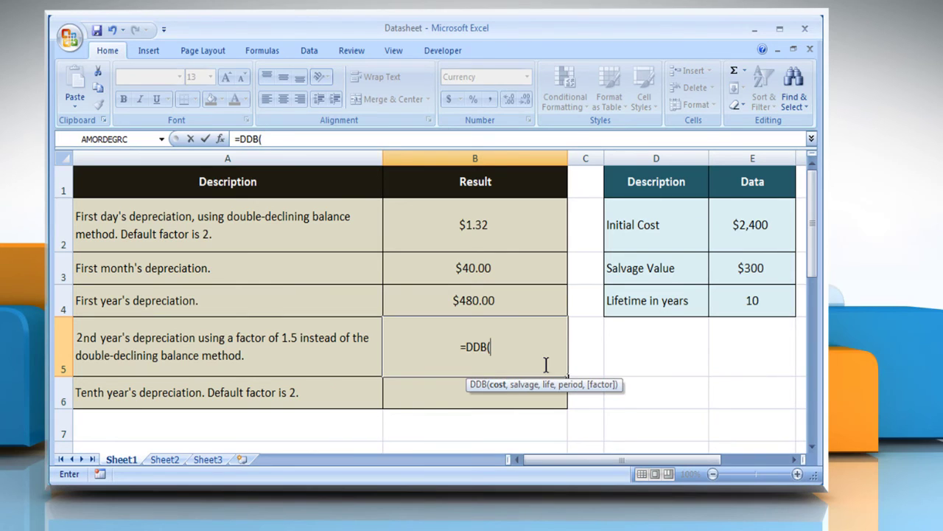
click(774, 241)
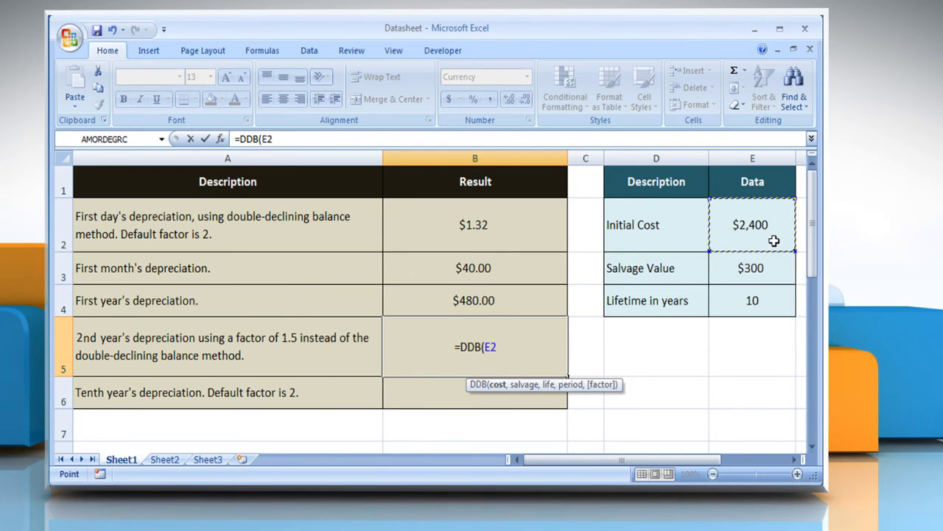
text(,)
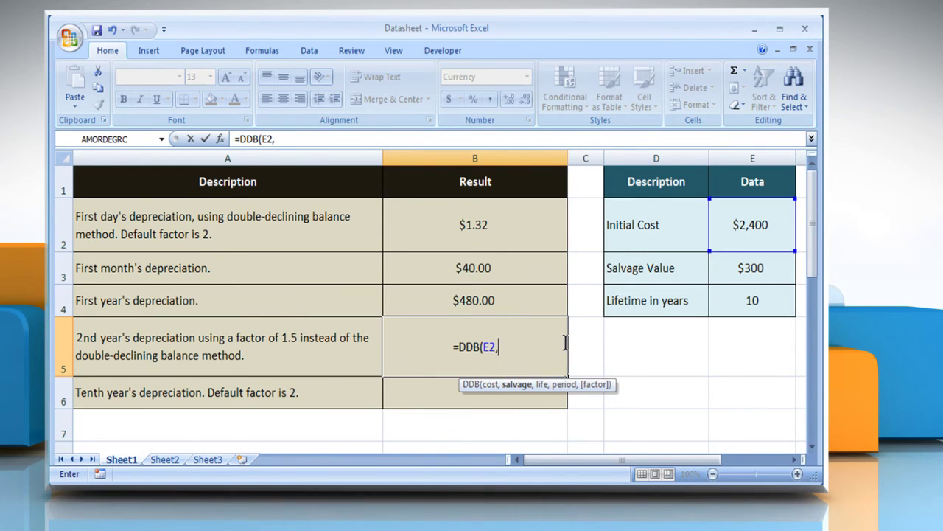
click(771, 273)
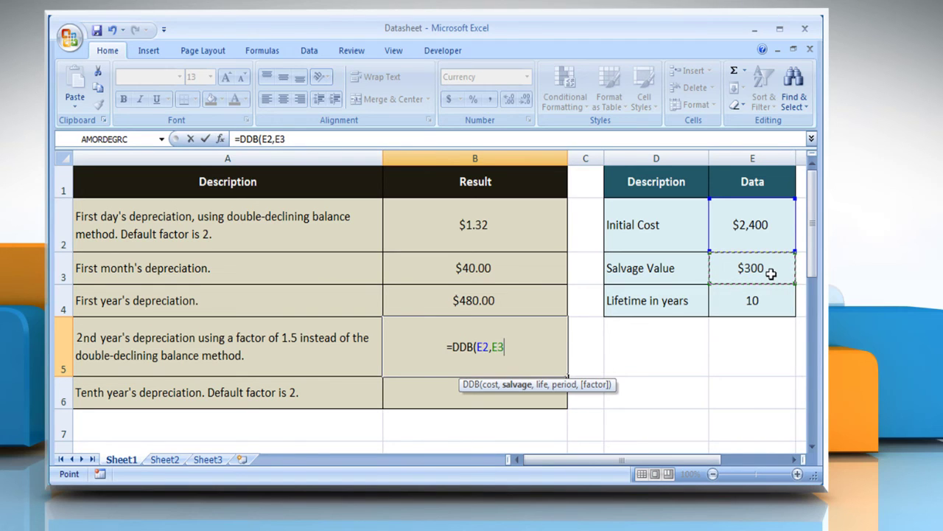
text(,)
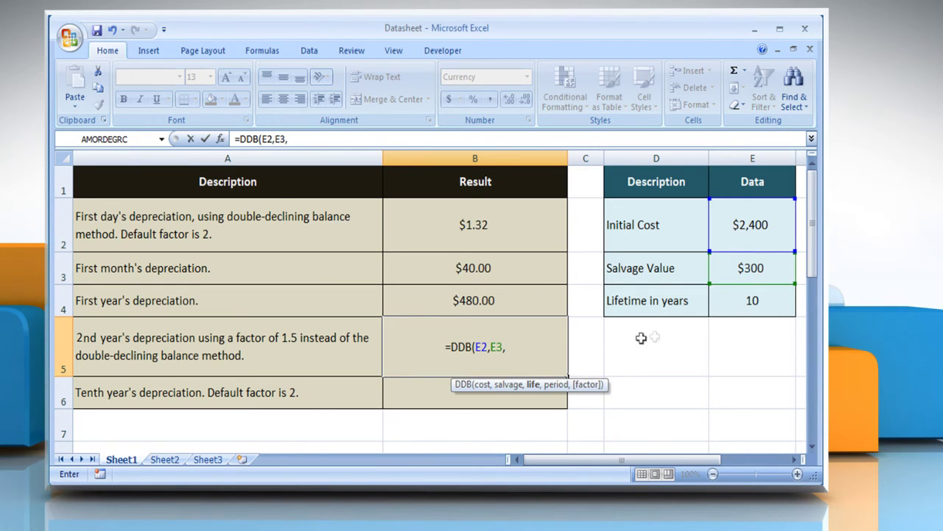
click(777, 307)
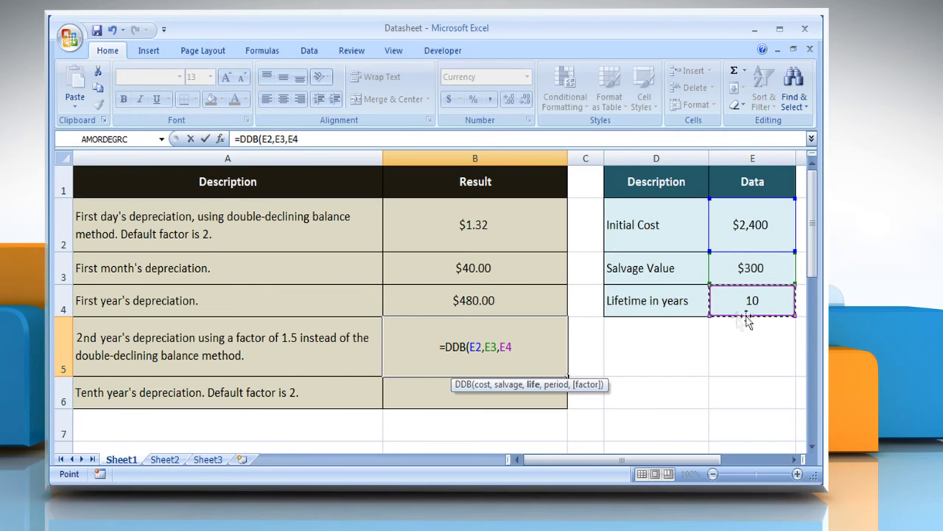
text(,)
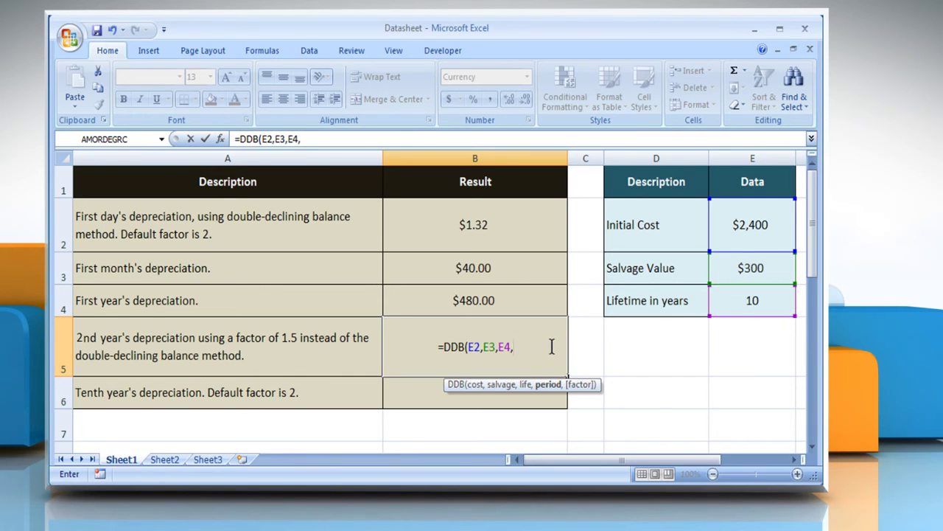
text(2)
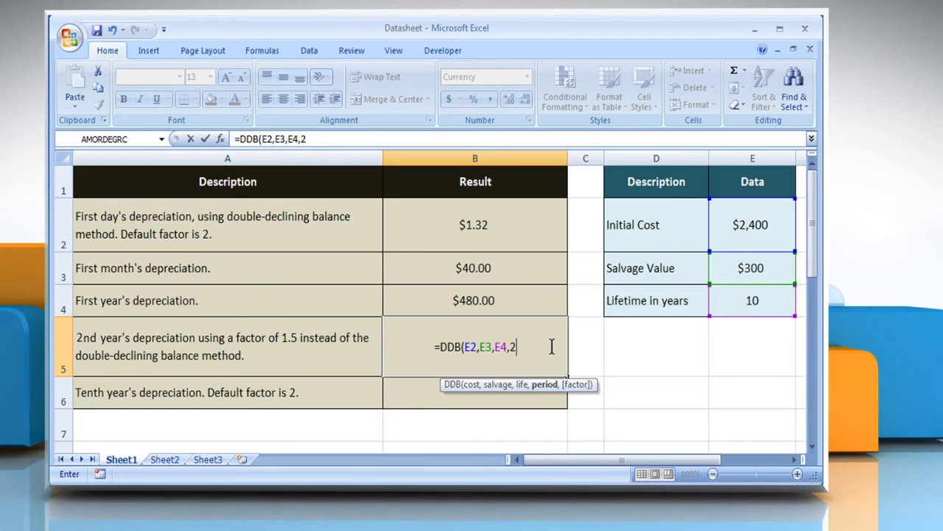
text(,1.5)
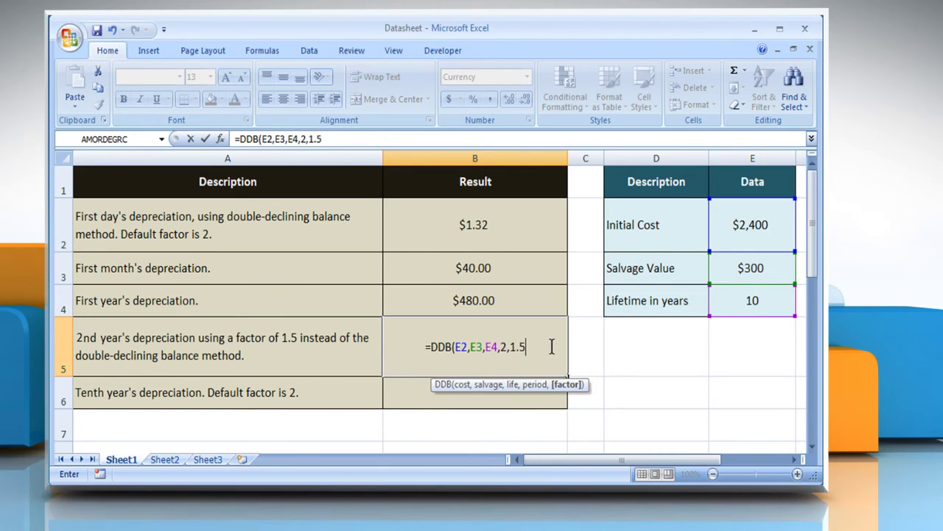
text())
key(Return)
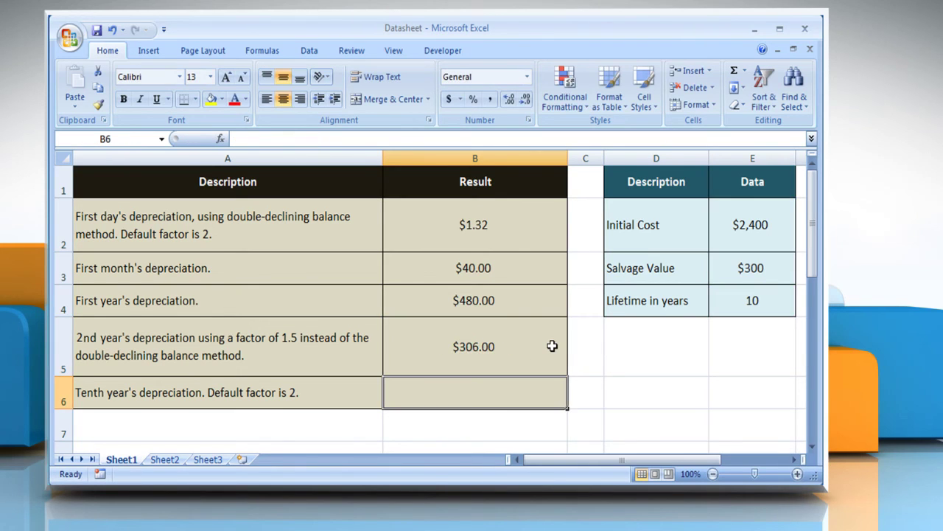
click(552, 345)
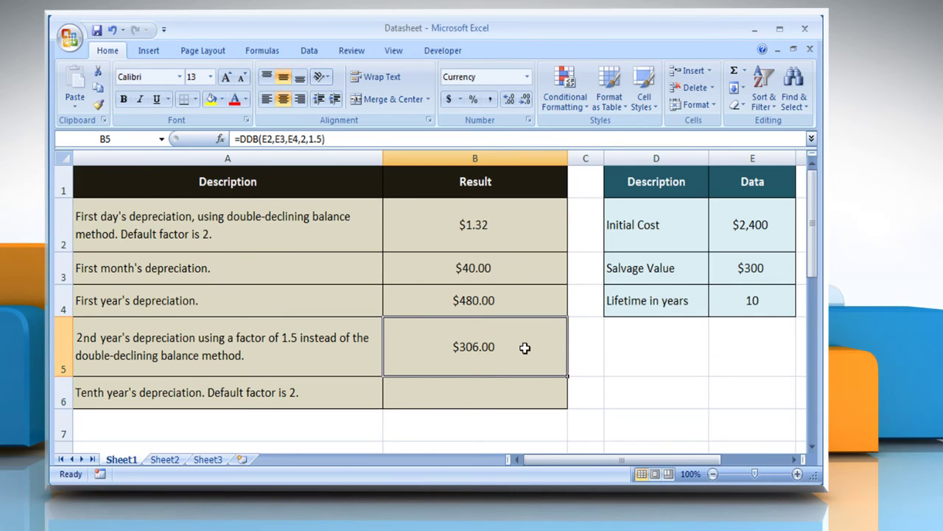
Enter =DDB(E2,E3,E4,10) in B6 for a tenth-year depreciation of $22.12.
click(231, 395)
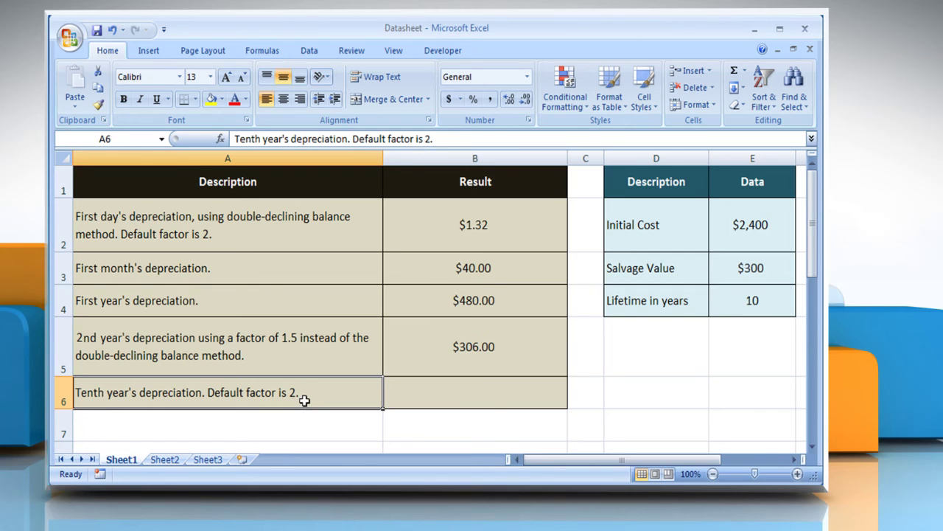
click(444, 397)
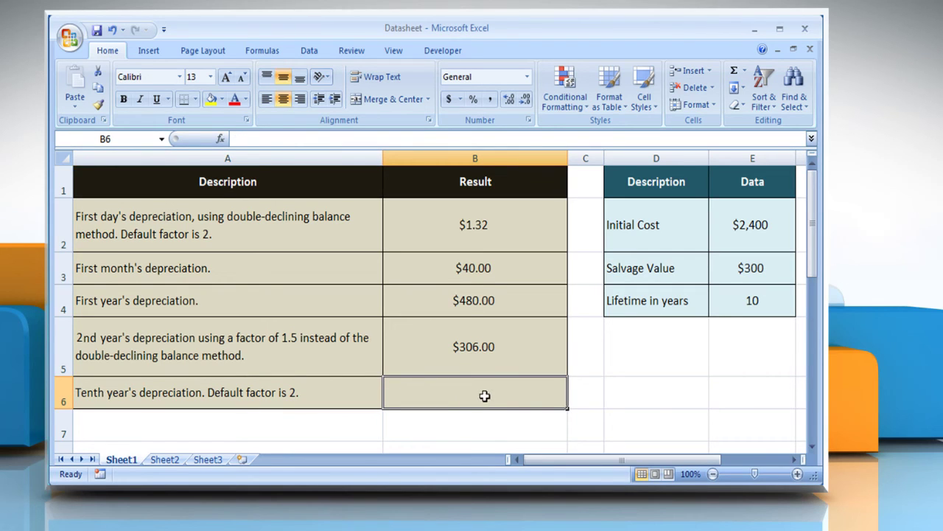
text(=DDB)
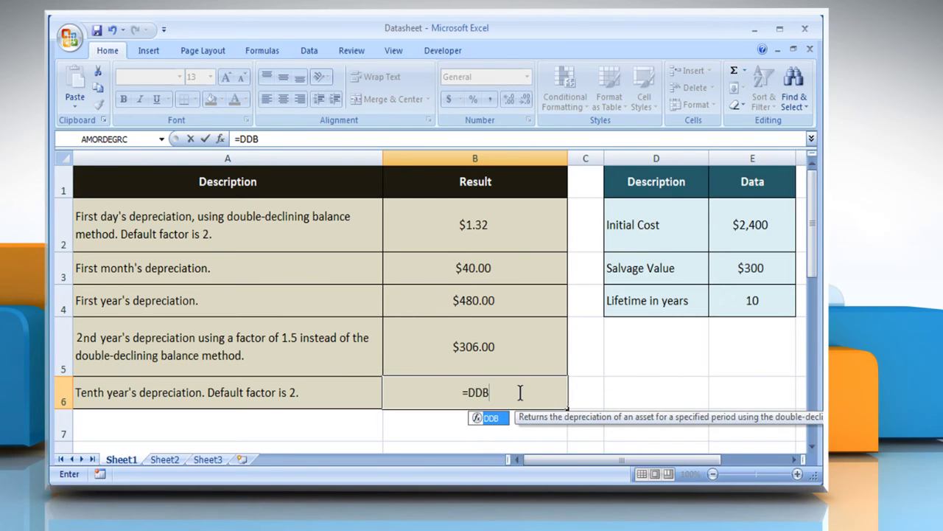
text(()
click(751, 242)
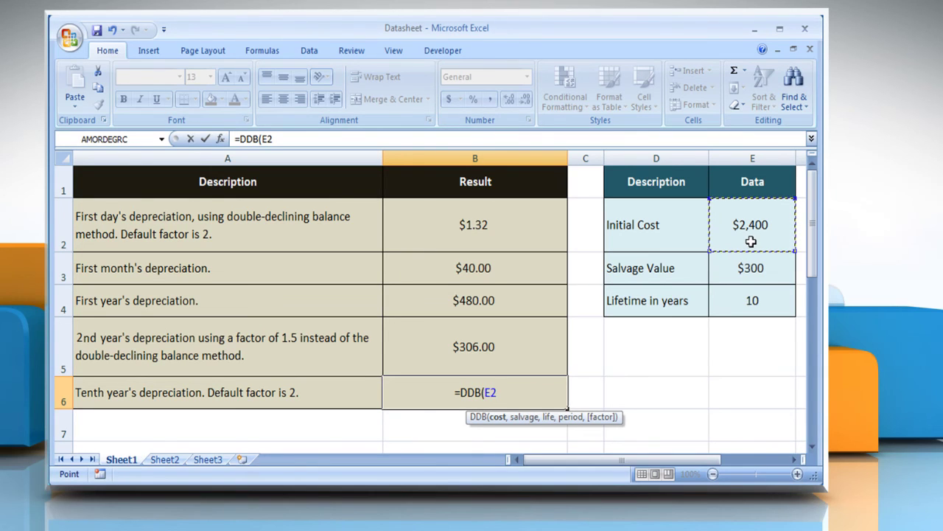
text(,)
click(771, 270)
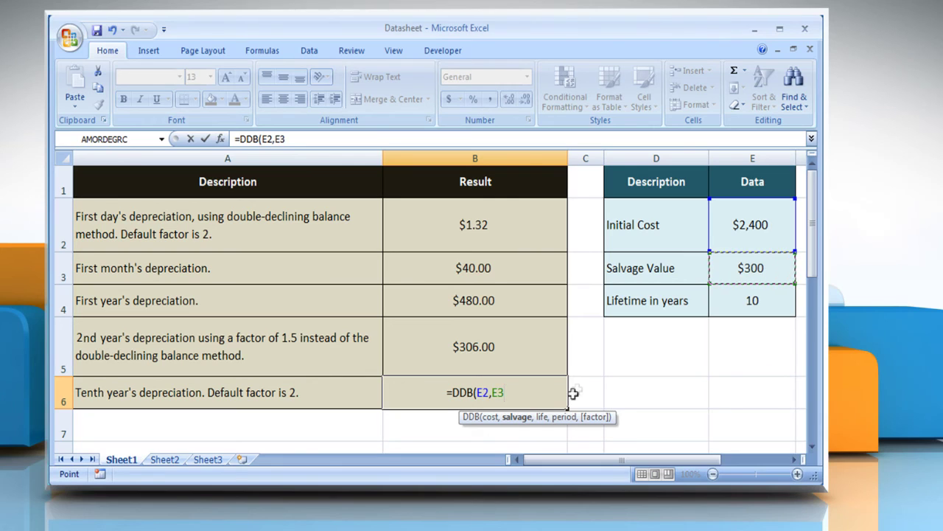
text(,)
click(767, 310)
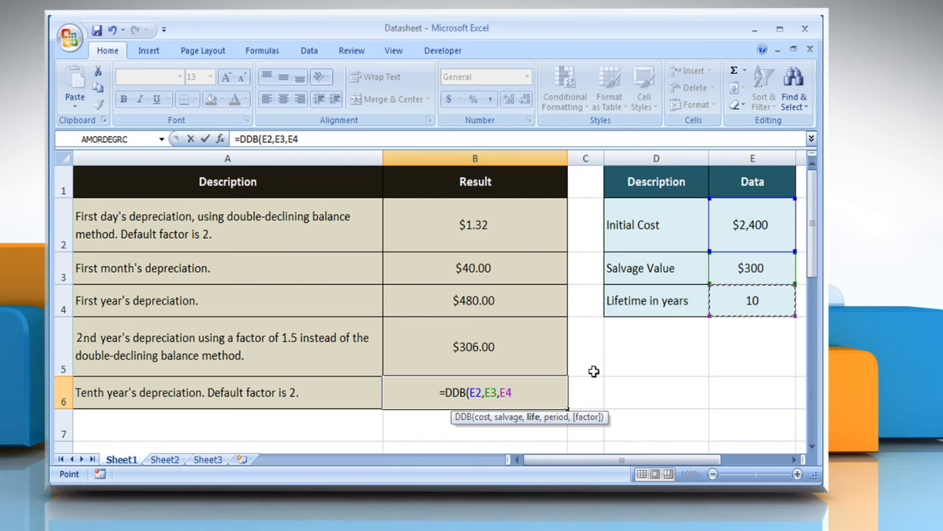
text(,10)
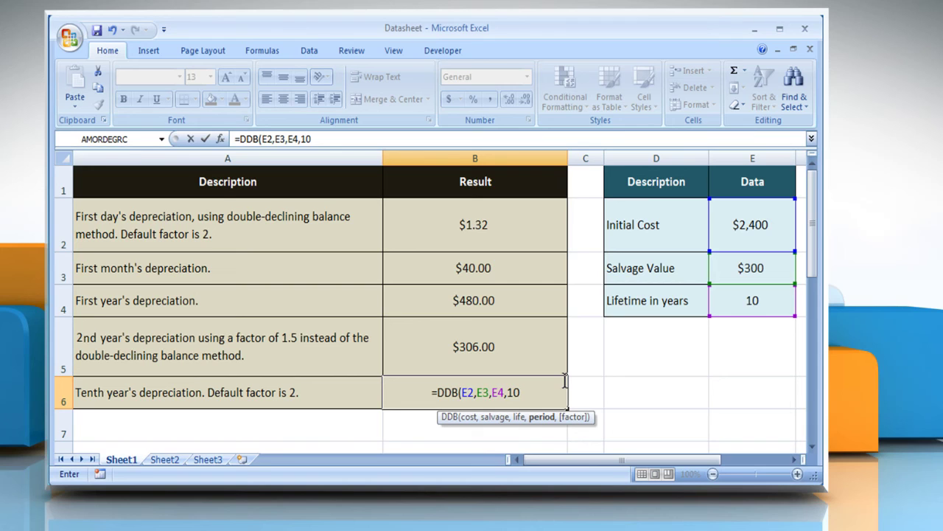
text())
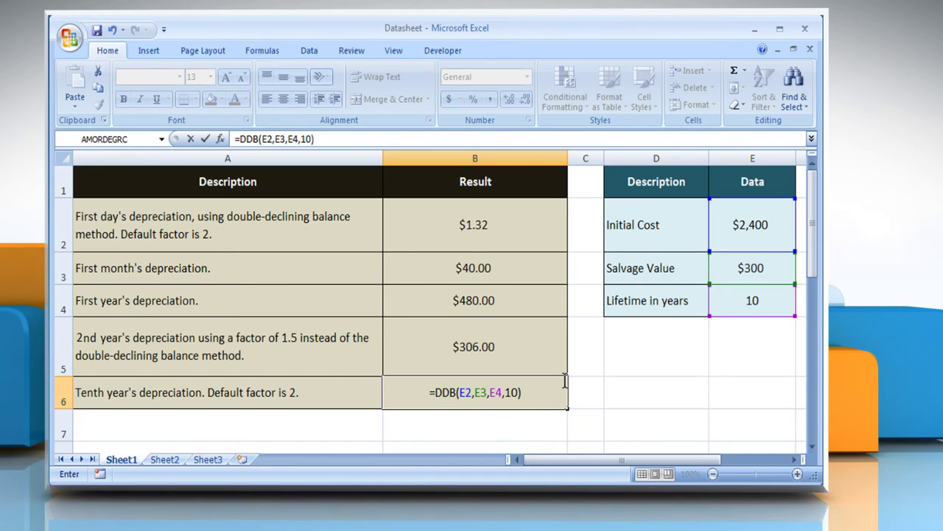
key(Return)
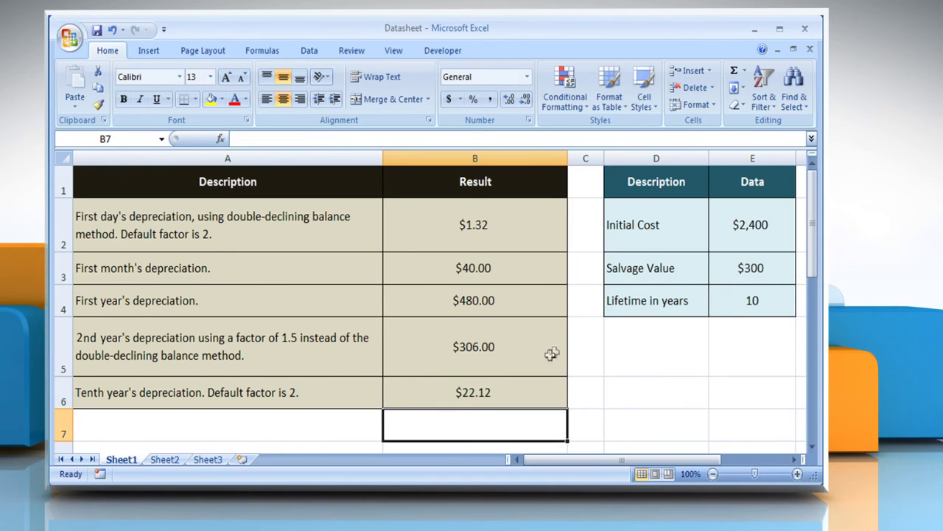
click(530, 387)
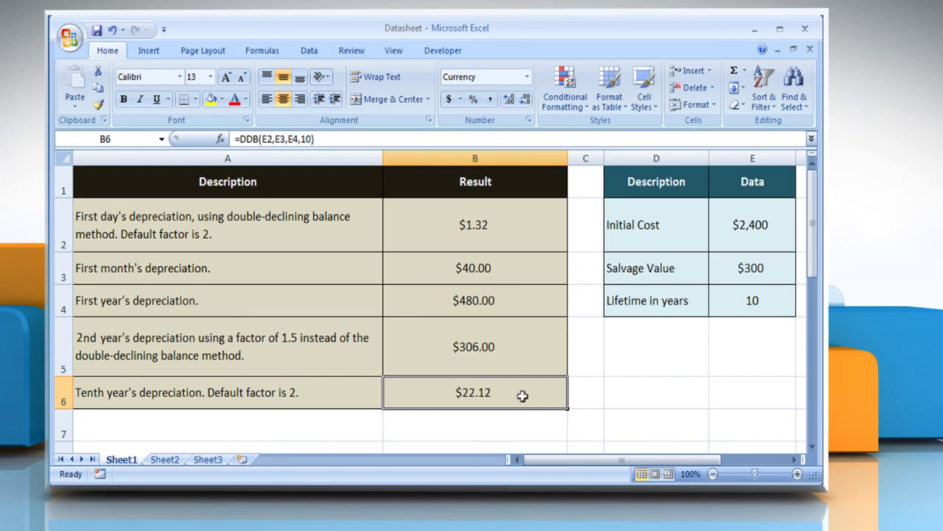